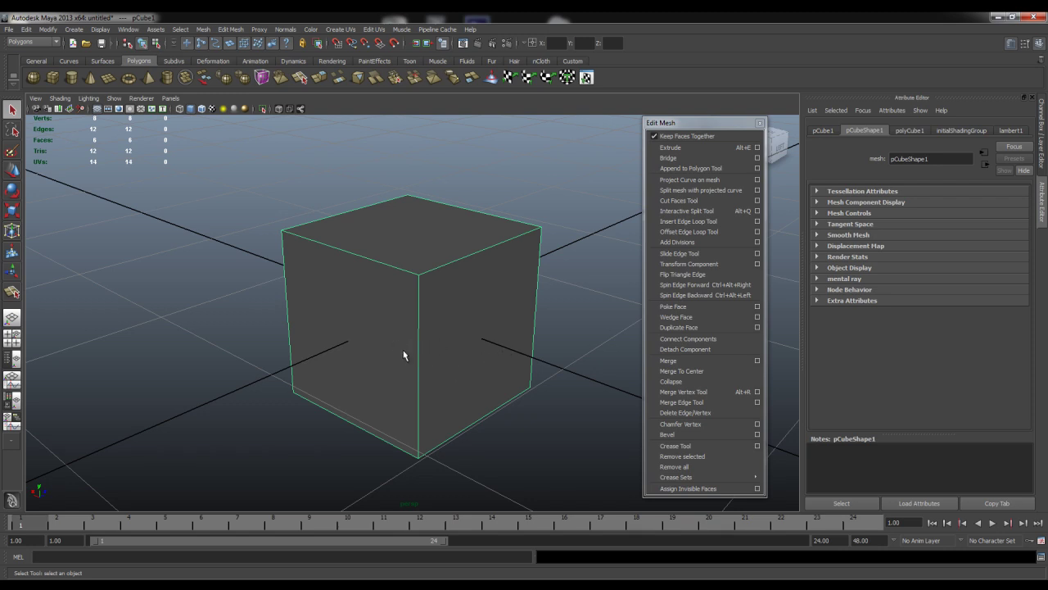
Insert three edge loops around the cube, two running one way and one crossing them, with the Edit Mesh panel moved aside.
left_click_drag(370, 341, 398, 347, "alt")
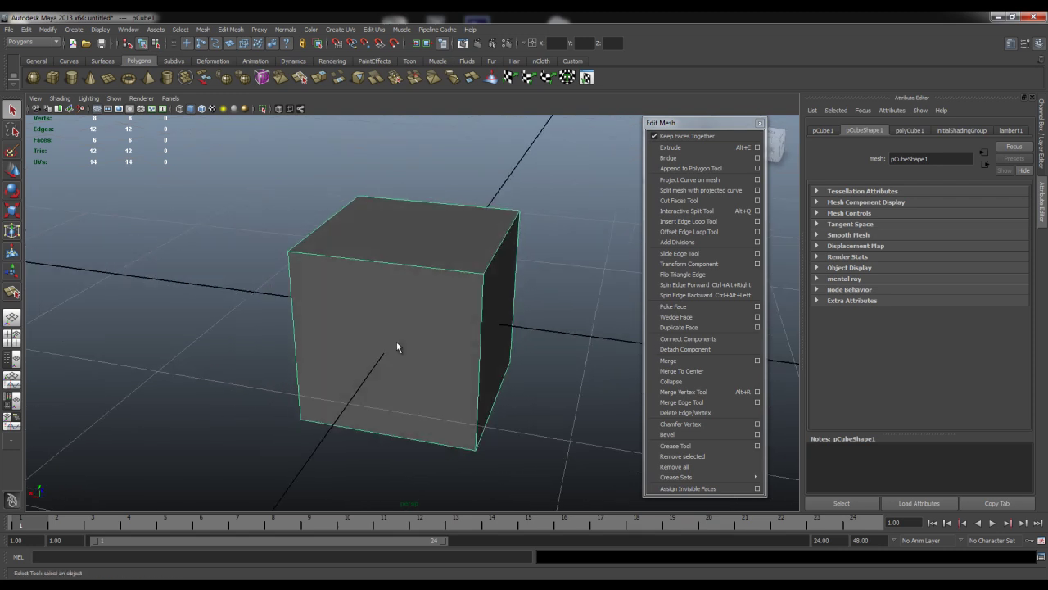
left_click_drag(519, 344, 467, 344, "alt")
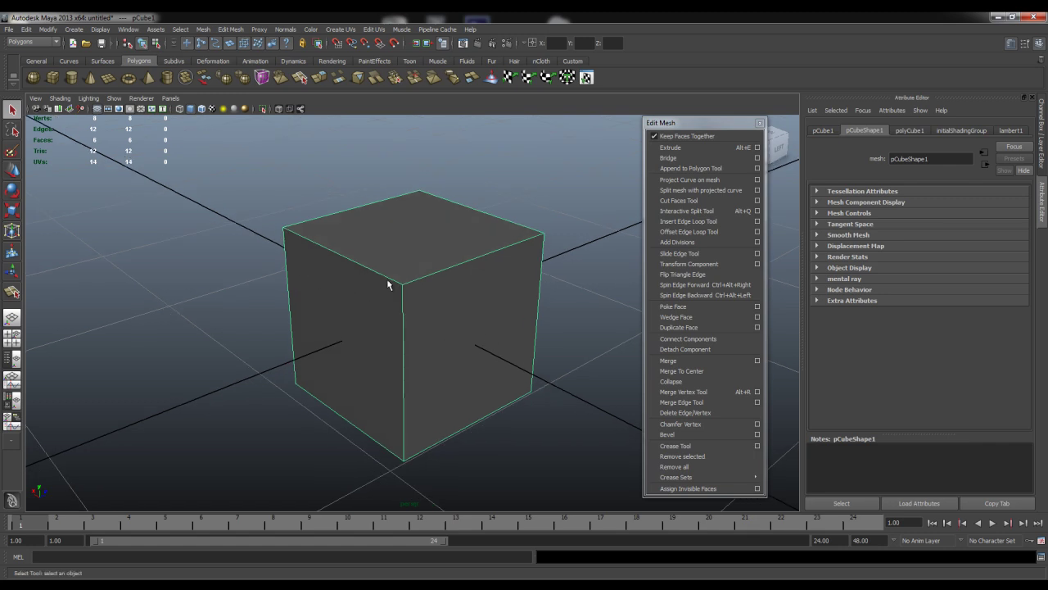
left_click_drag(382, 292, 388, 295, "alt")
left_click_drag(681, 126, 704, 127)
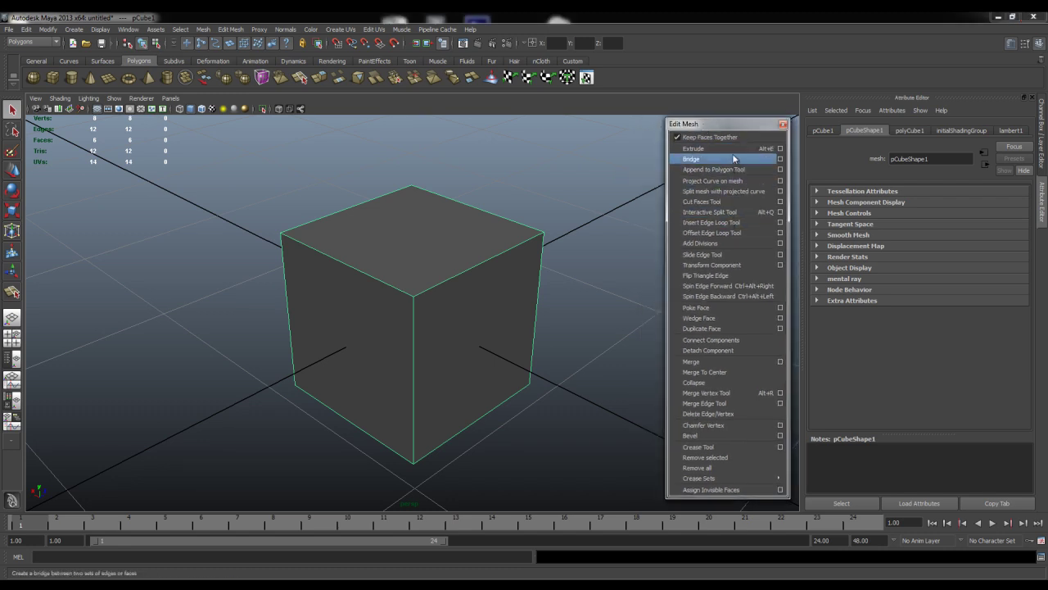
left_click(724, 214)
left_click_drag(444, 274, 455, 280, "alt")
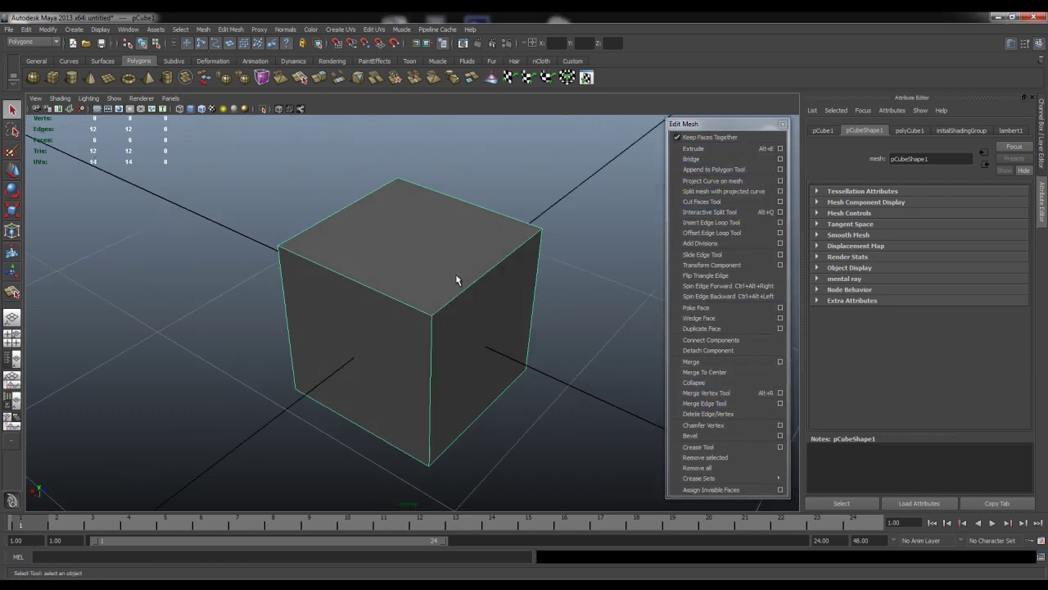
key("g")
left_click_drag(377, 291, 355, 282)
mouse_move(356, 282)
left_mouse_down("alt")
mouse_move(373, 293)
mouse_move(391, 278)
mouse_move(365, 276)
left_mouse_up("alt")
left_click_drag(401, 286, 376, 293, "alt")
left_click_drag(464, 312, 453, 256, "alt")
Split the cube's top diagonally from the front corner through the edge loop crossing to the rear edge using the Interactive Split Tool.
key("alt+q")
left_click(471, 206)
right_click(472, 206)
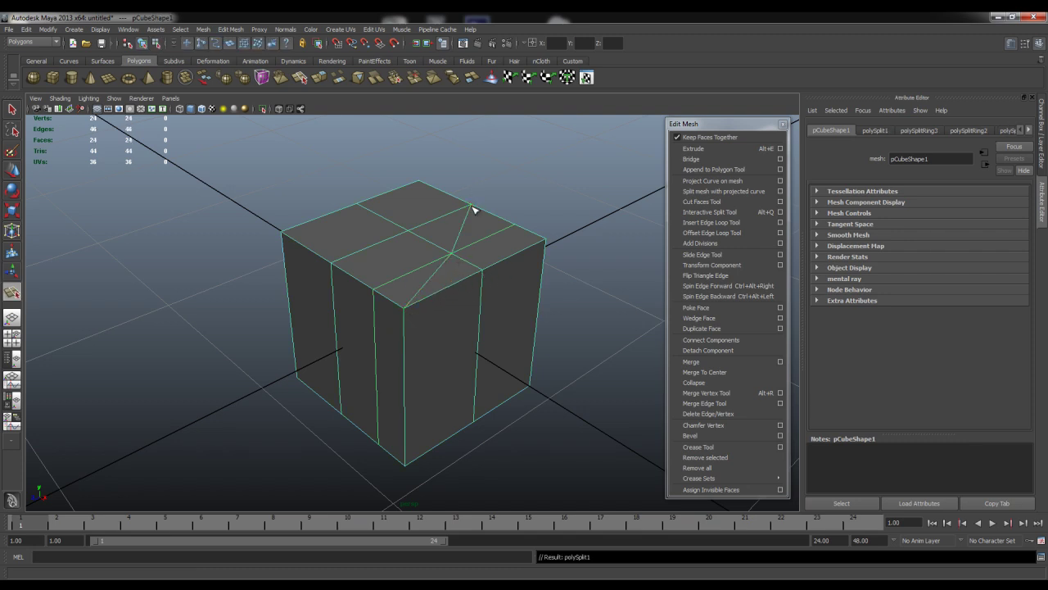
left_click_drag(313, 276, 471, 271, "alt")
left_click_drag(422, 222, 459, 230, "alt")
right_click_drag(459, 230, 410, 239, "alt")
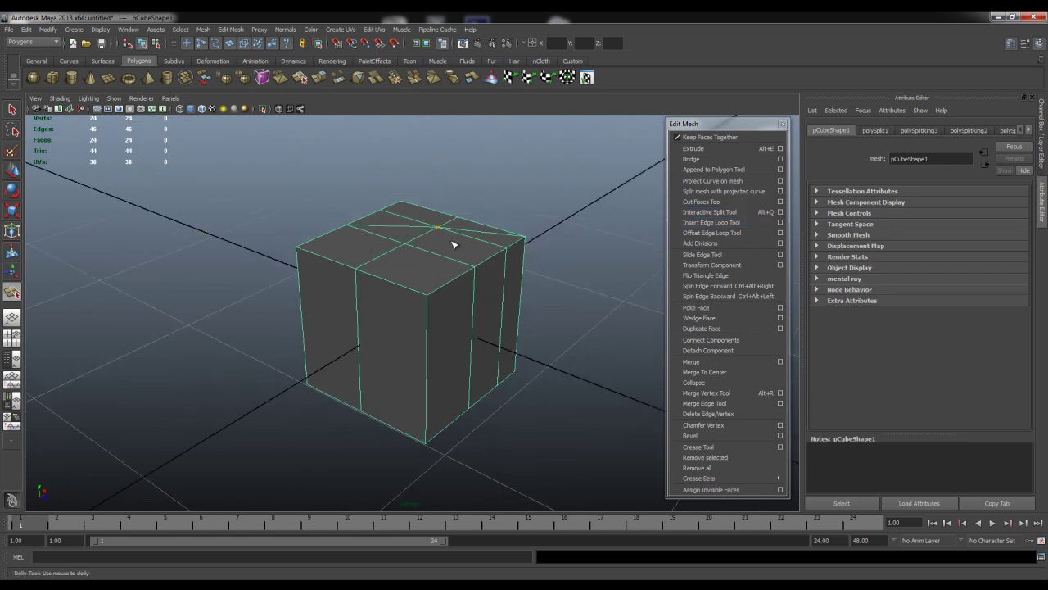
Open the Hotkey Editor and select the BridgeEdge command in the Edit Mesh category.
left_click(130, 31)
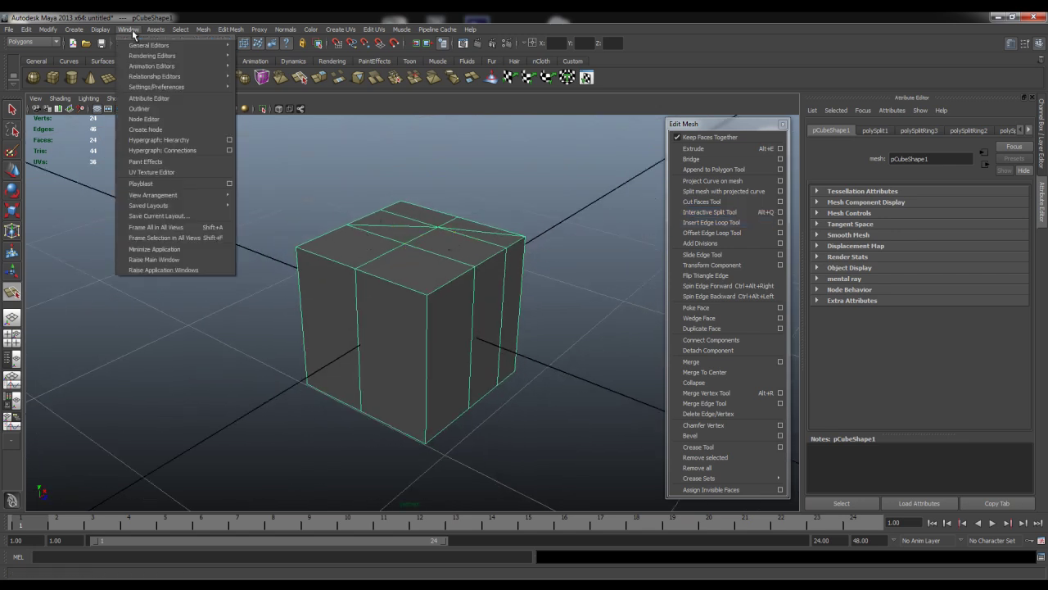
mouse_move(168, 87)
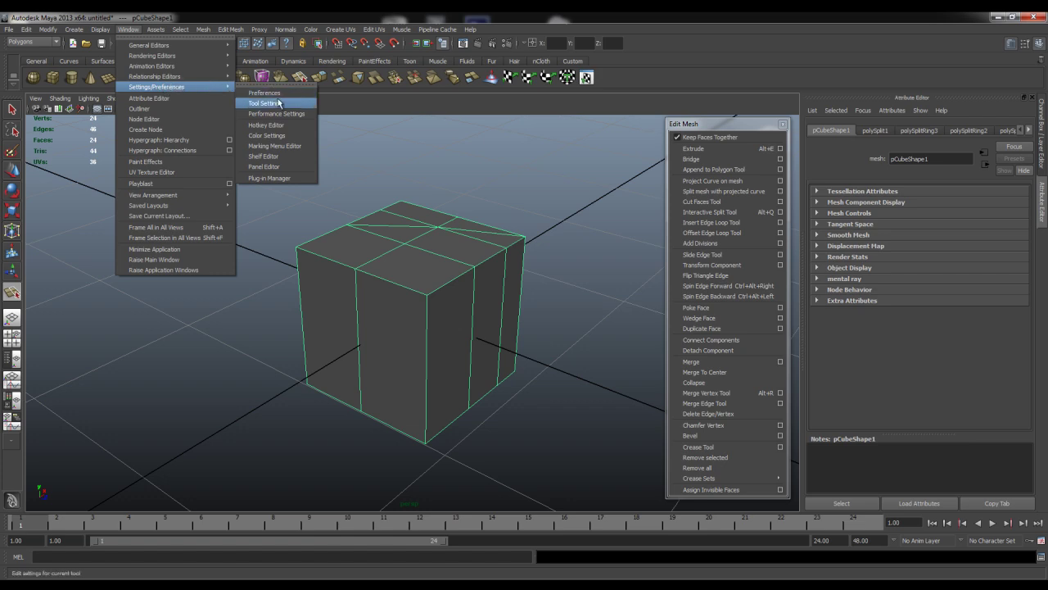
left_click(274, 127)
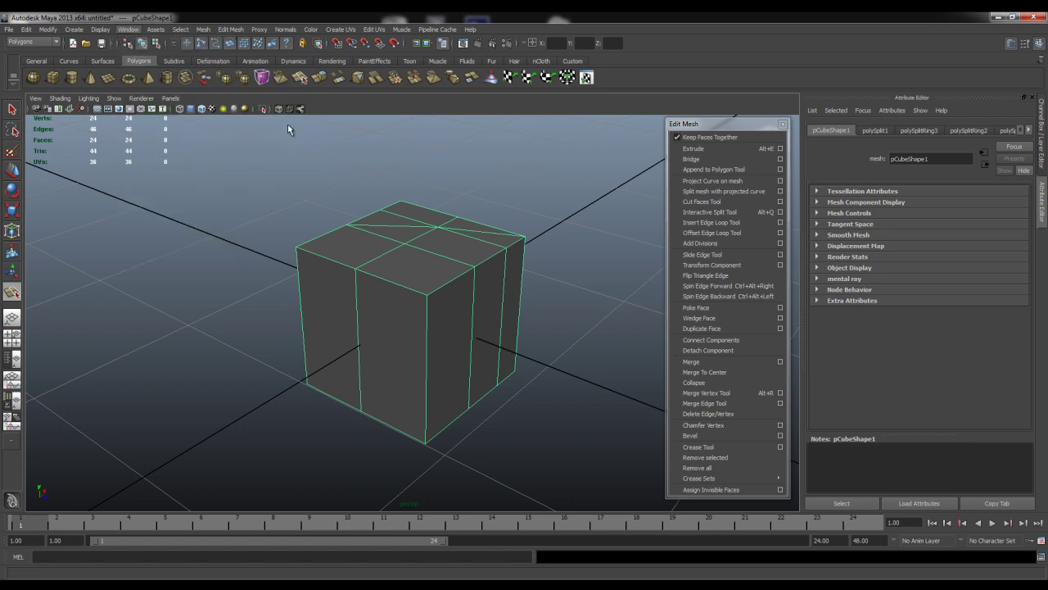
left_click_drag(544, 91, 313, 205)
left_click_drag(469, 199, 474, 155)
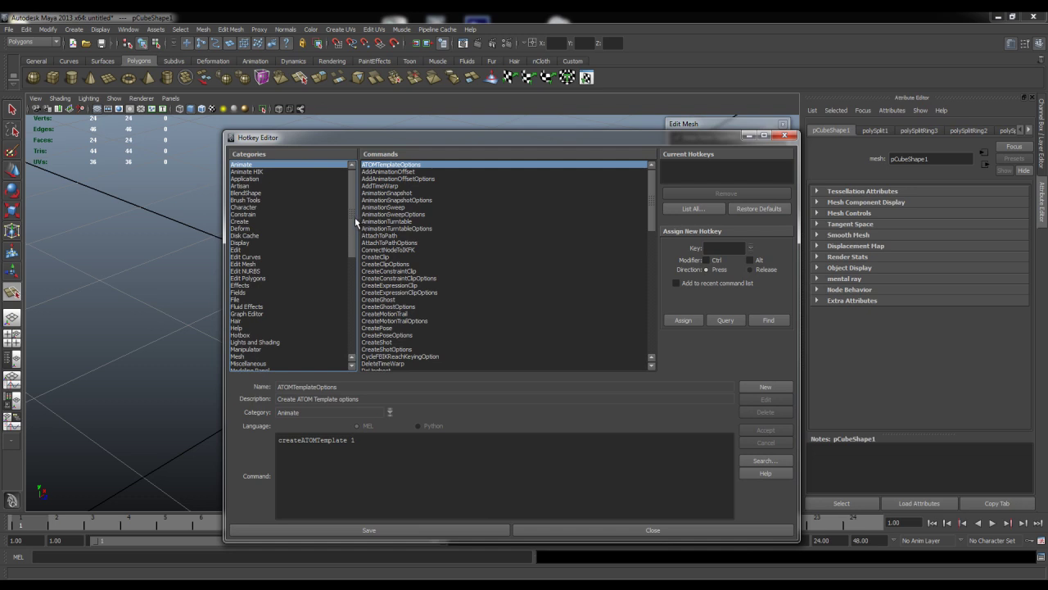
scroll(355, 217, "down", 1)
left_click(273, 243)
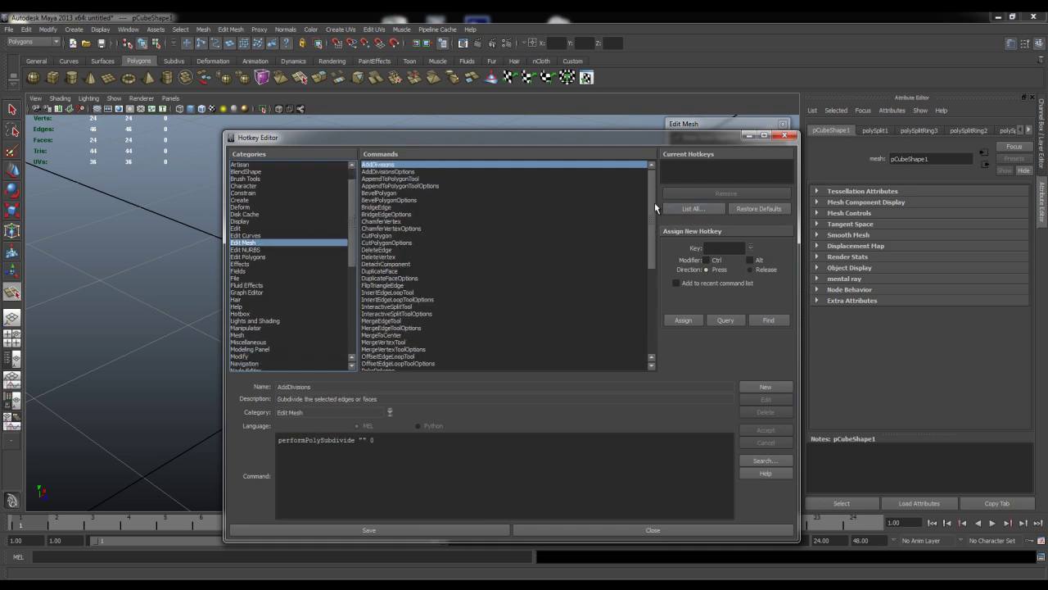
scroll(653, 212, "down", 2)
scroll(652, 211, "up", 2)
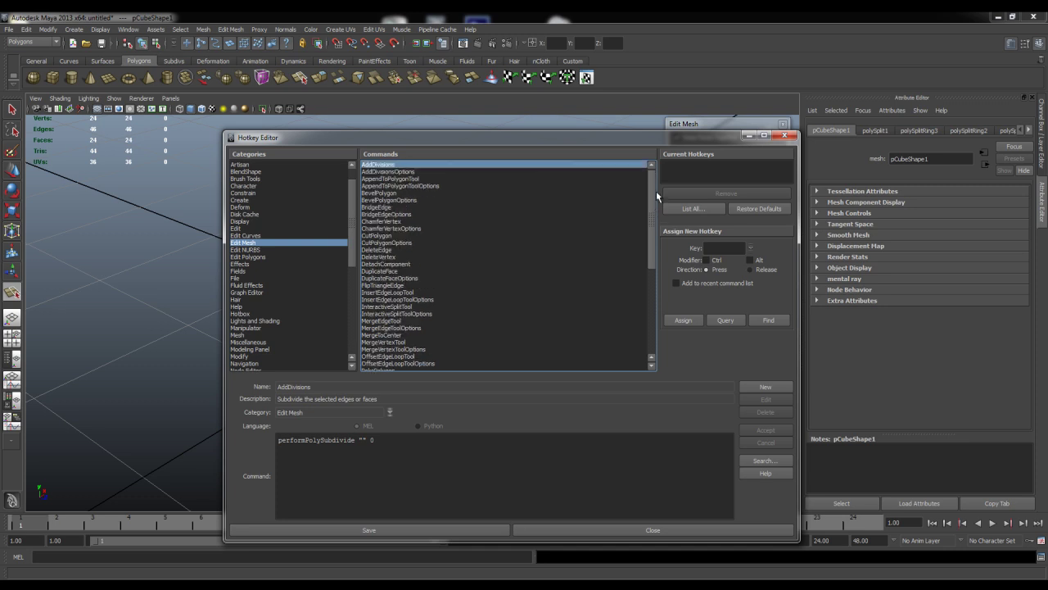
left_click(377, 208)
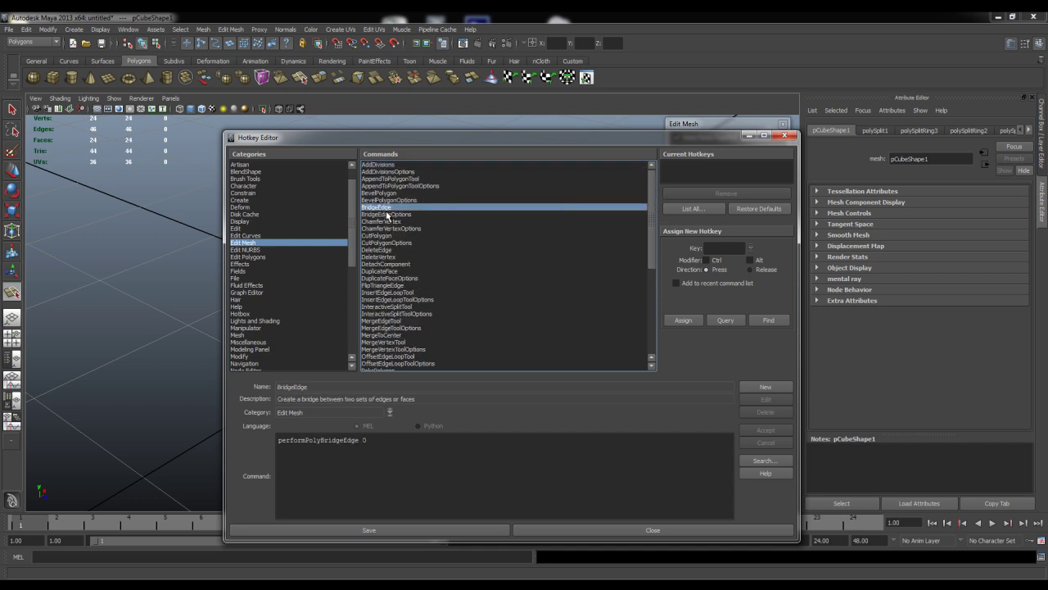
Try to assign Alt+B as the hotkey for BridgeEdge and decline overriding the existing CycleBackgroundColor assignment.
left_click_drag(419, 134, 354, 85)
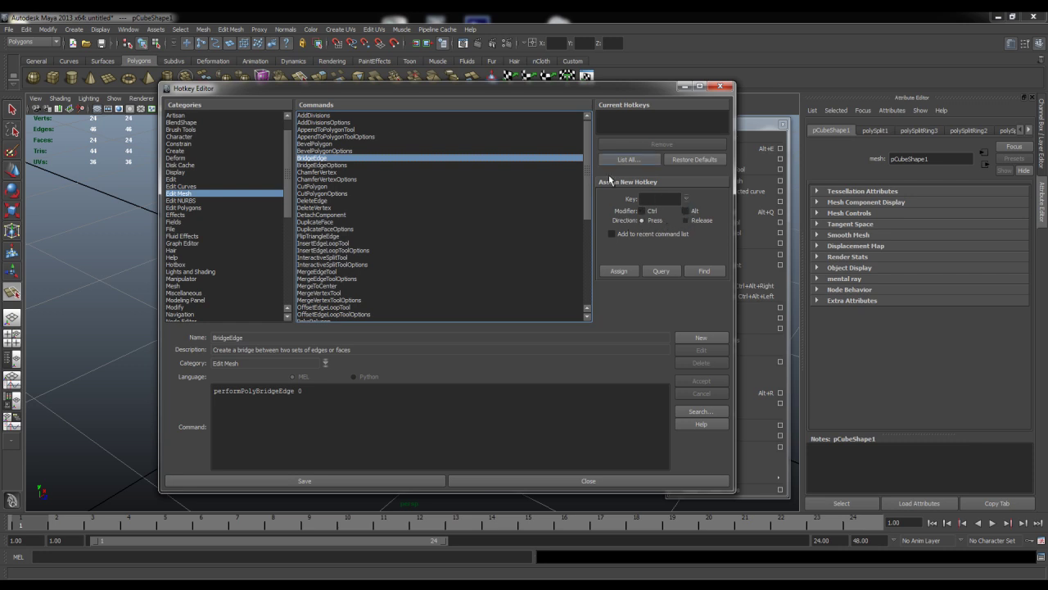
left_click_drag(575, 92, 568, 105)
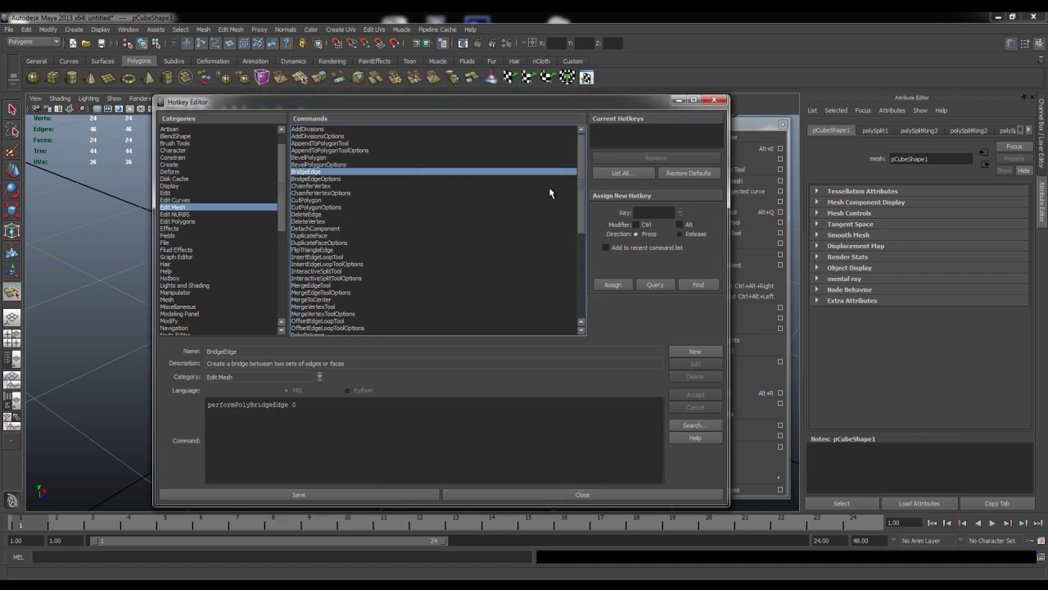
left_click(642, 211)
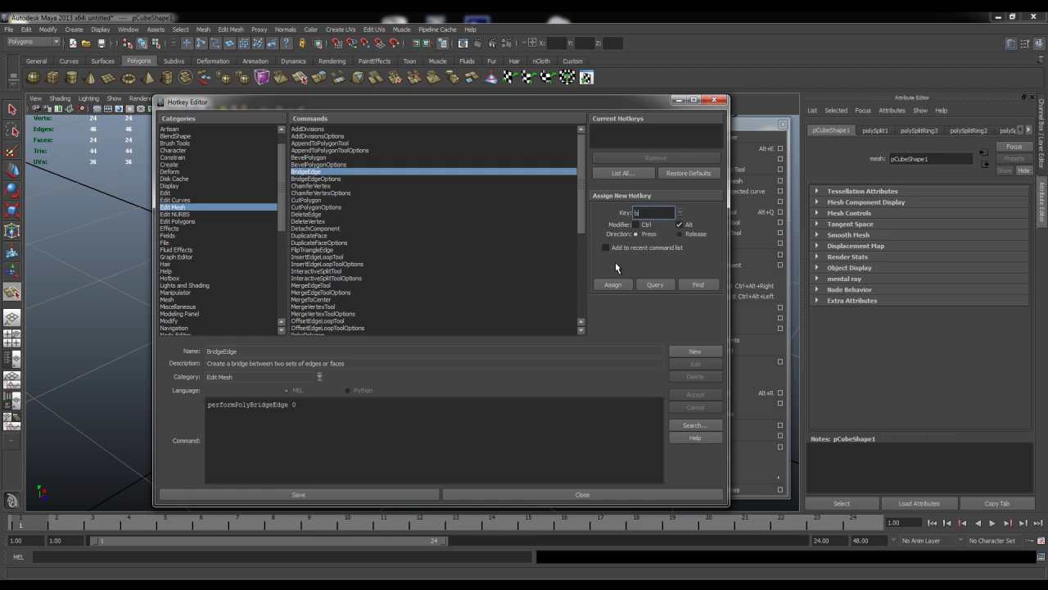
left_click(613, 283)
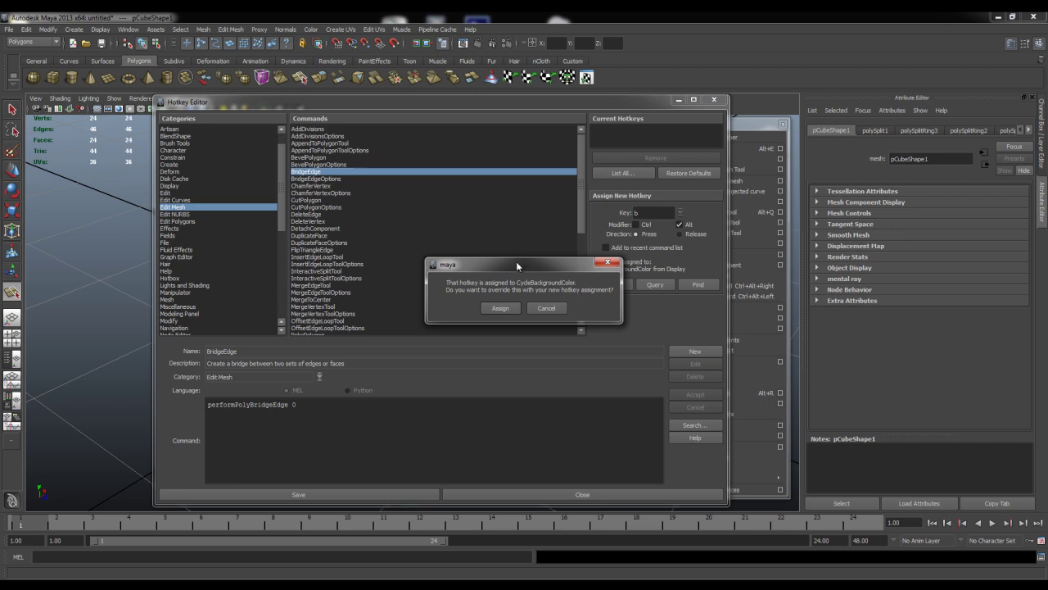
left_click_drag(517, 265, 469, 215)
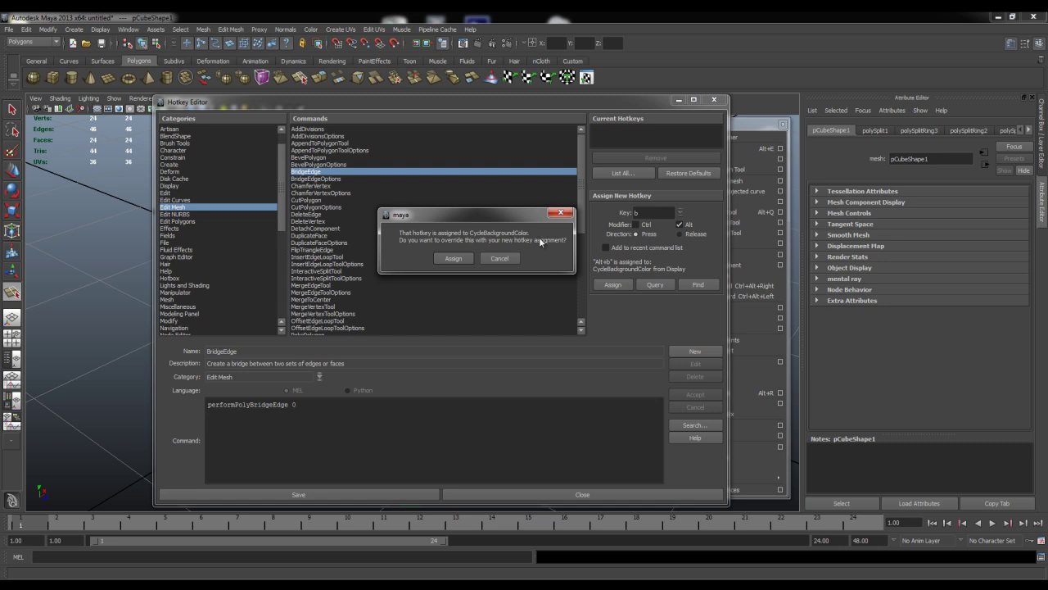
left_click(500, 258)
left_click_drag(459, 103, 471, 107)
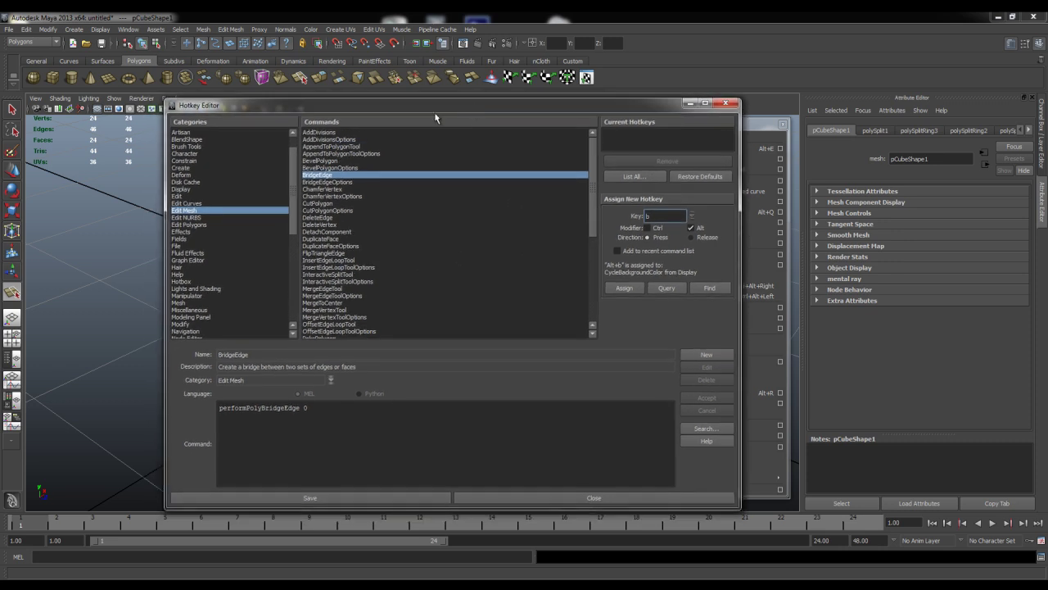
Look through the Hotkey Editor's category and command lists, and close the editor.
left_click_drag(293, 178, 293, 161)
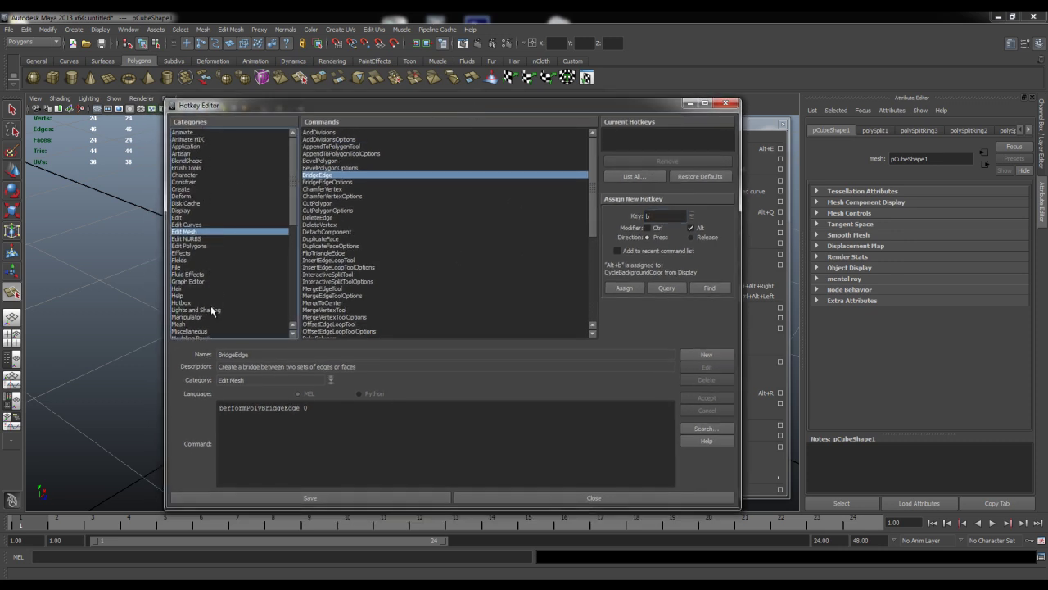
scroll(211, 302, "down", 1)
left_click_drag(594, 184, 595, 154)
left_click_drag(477, 105, 514, 122)
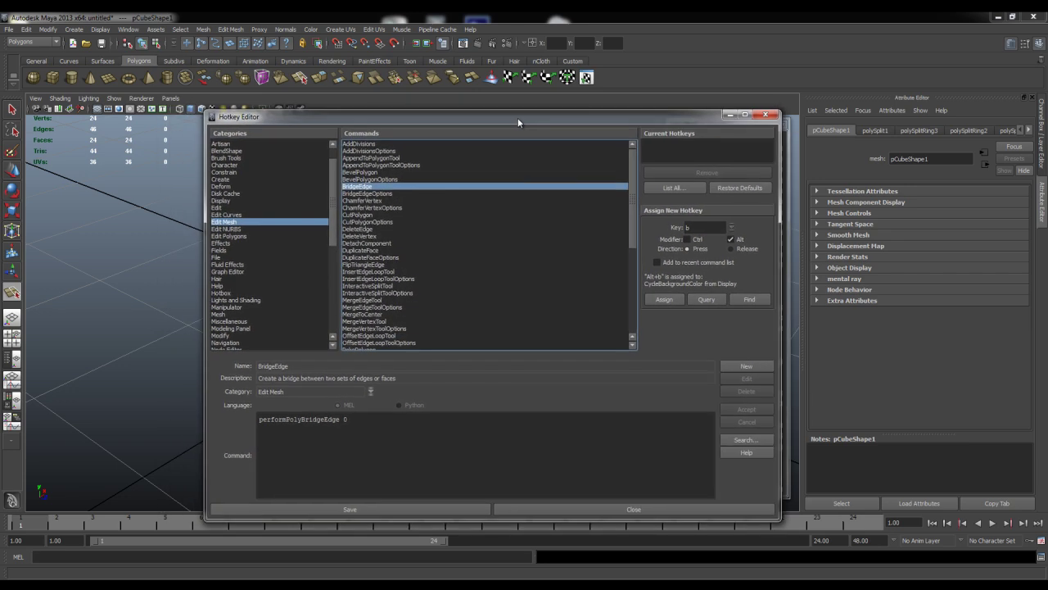
left_click(760, 123)
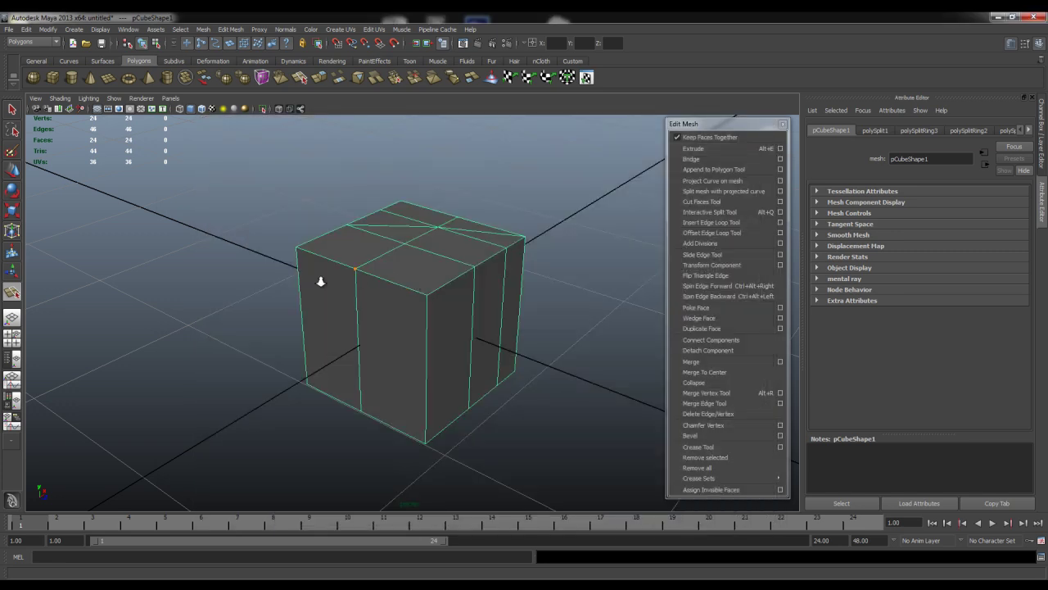
Switch the cube to face selection and select two adjacent rectangular faces on its top.
left_click_drag(320, 278, 401, 288, "alt")
right_click(408, 276)
left_click(408, 298)
left_click(415, 266)
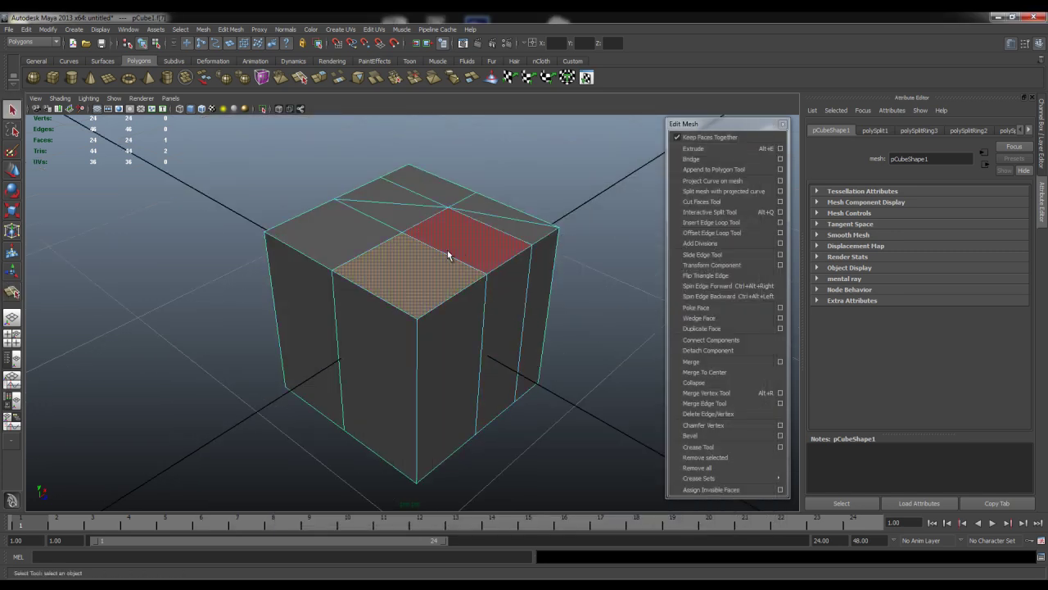
left_click(475, 239, "shift")
Toggle isolation of the two selected faces on and back off while inspecting the cube.
key("alt+x")
mouse_move(563, 330)
left_mouse_down("alt")
mouse_move(592, 292)
mouse_move(645, 326)
mouse_move(440, 342)
mouse_move(459, 340)
left_mouse_up("alt")
key("alt+a")
key("ctrl+1")
mouse_move(592, 316)
left_mouse_down("alt")
mouse_move(480, 297)
mouse_move(506, 301)
mouse_move(267, 164)
left_mouse_up("alt")
key("ctrl+1")
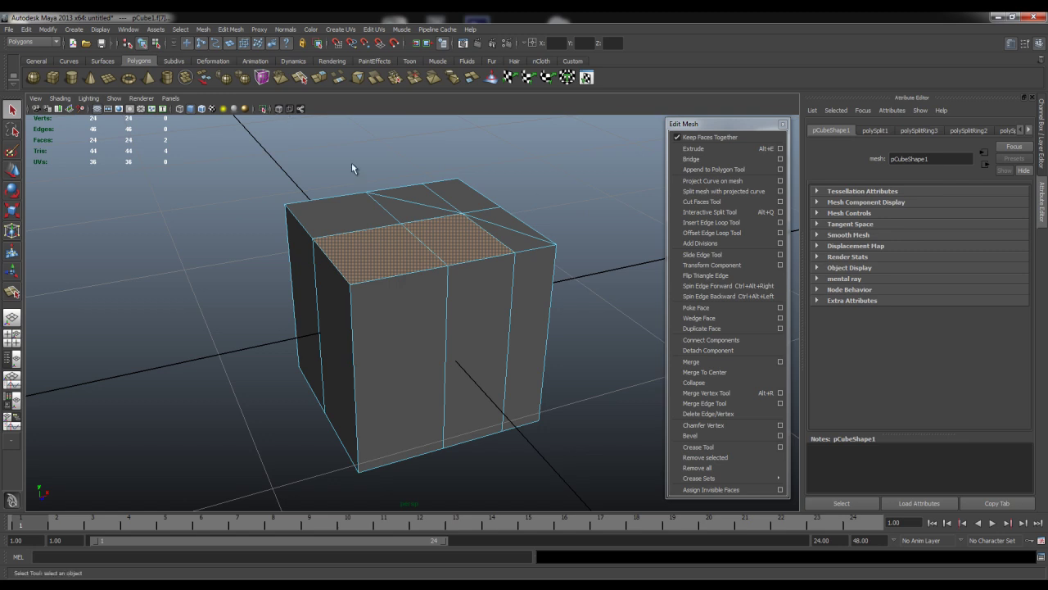
left_click_drag(351, 166, 241, 115, "alt")
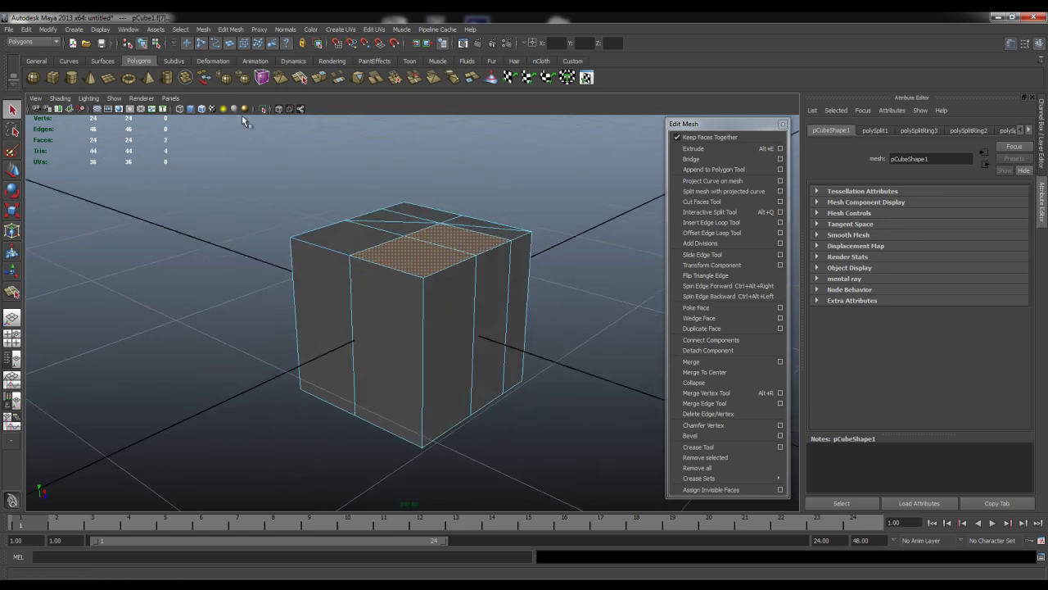
Reopen the Hotkey Editor and list the commands of the Display category.
left_click(129, 30)
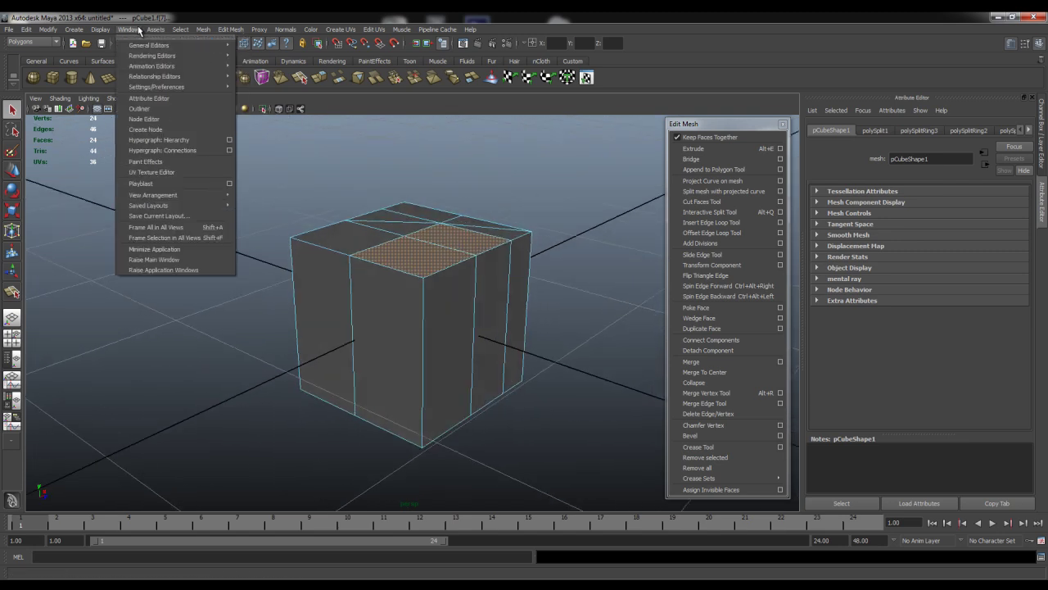
mouse_move(164, 88)
left_click(266, 124)
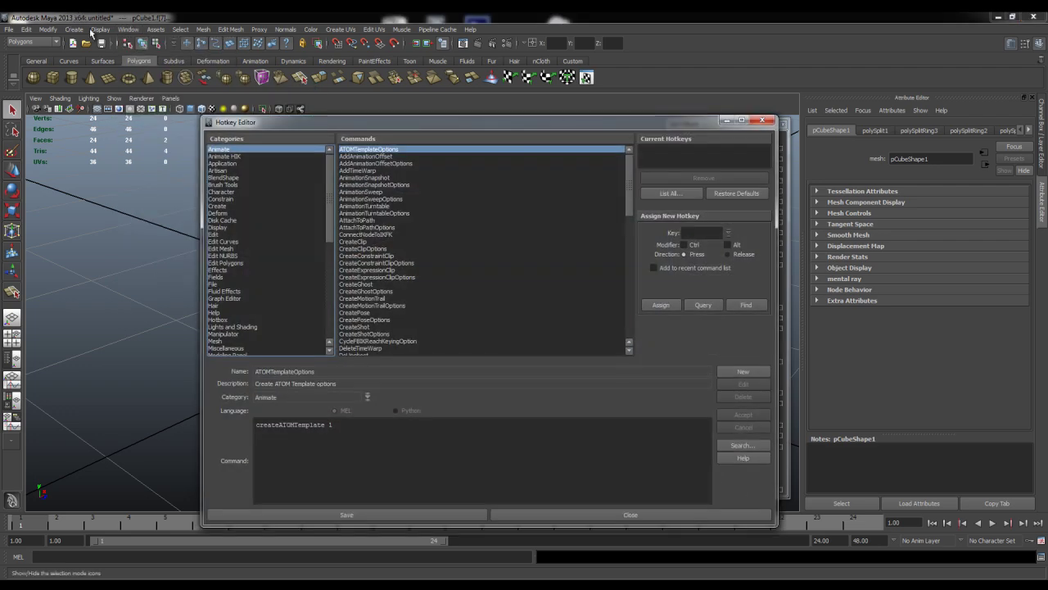
left_click_drag(417, 118, 362, 103)
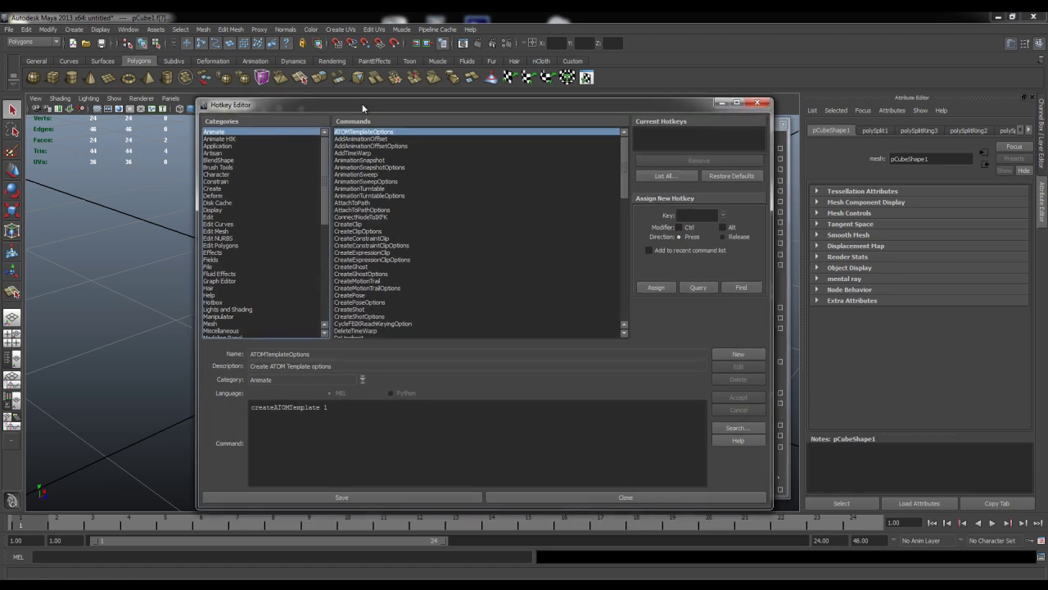
left_click(685, 215)
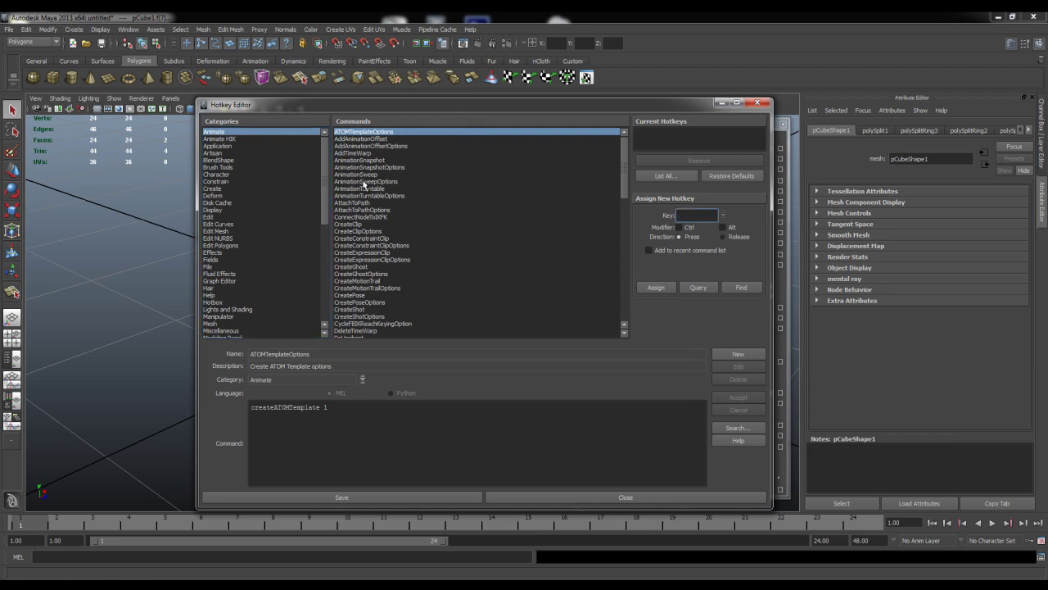
left_click(226, 210)
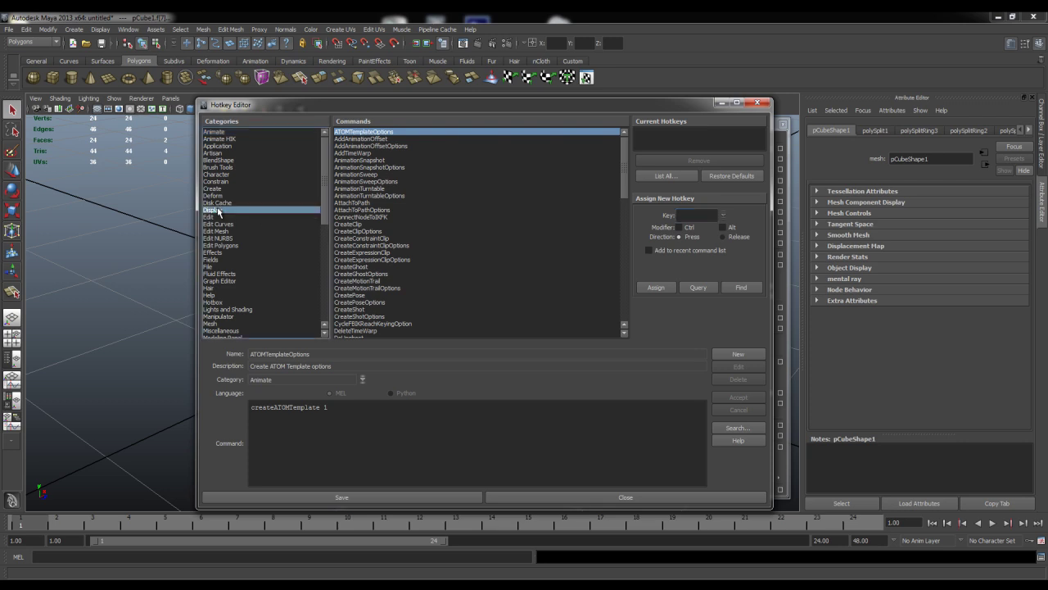
left_click_drag(289, 102, 347, 106)
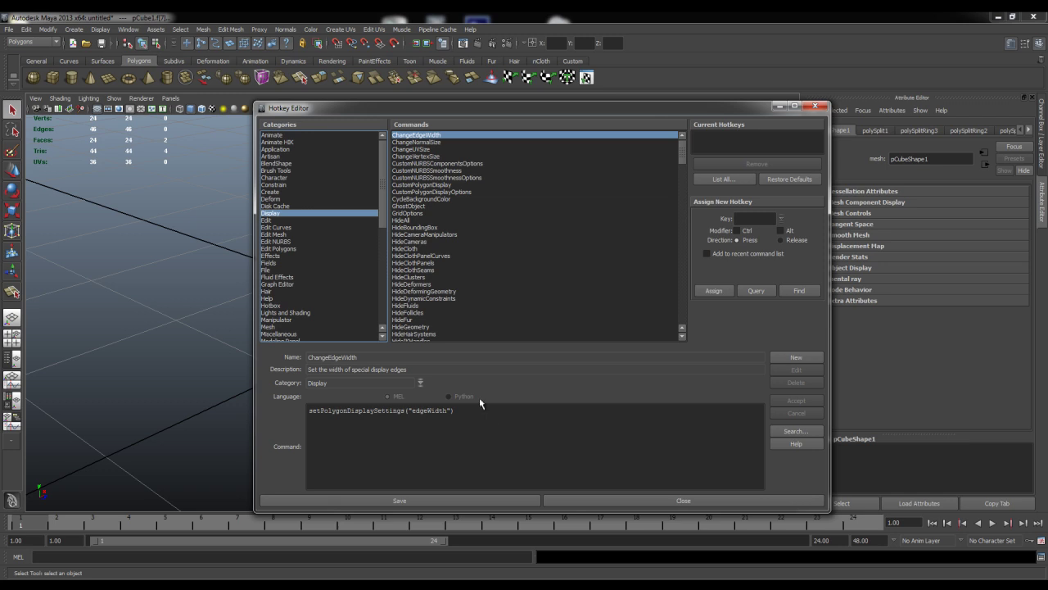
left_click_drag(431, 104, 422, 101)
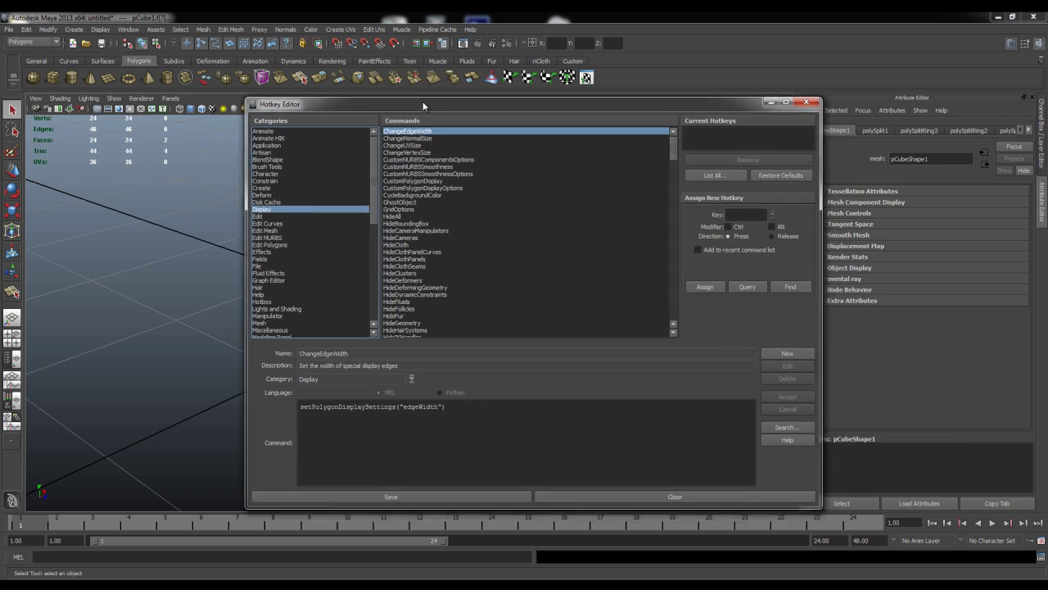
Select the XrayToggle command in the Display category and enlarge the Hotkey Editor to examine its script.
left_click(445, 217)
key("x")
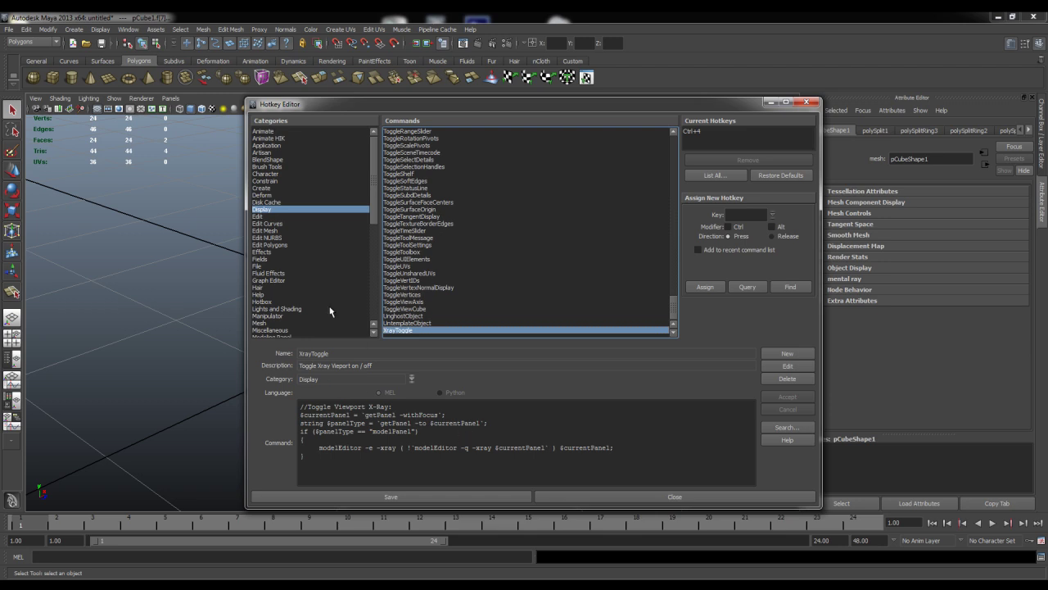
left_click_drag(378, 103, 354, 80)
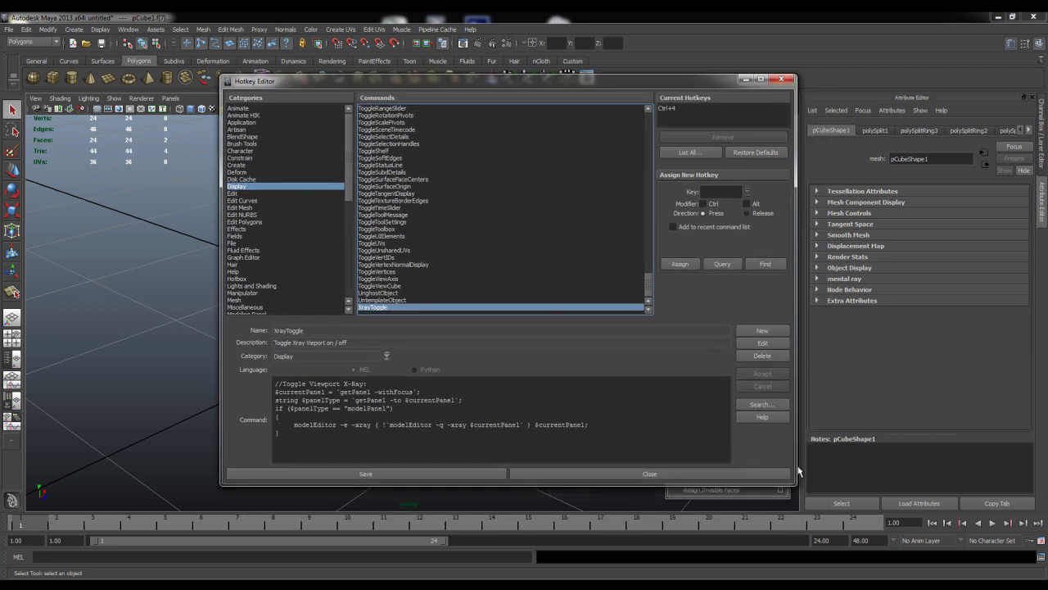
left_click_drag(792, 482, 833, 511)
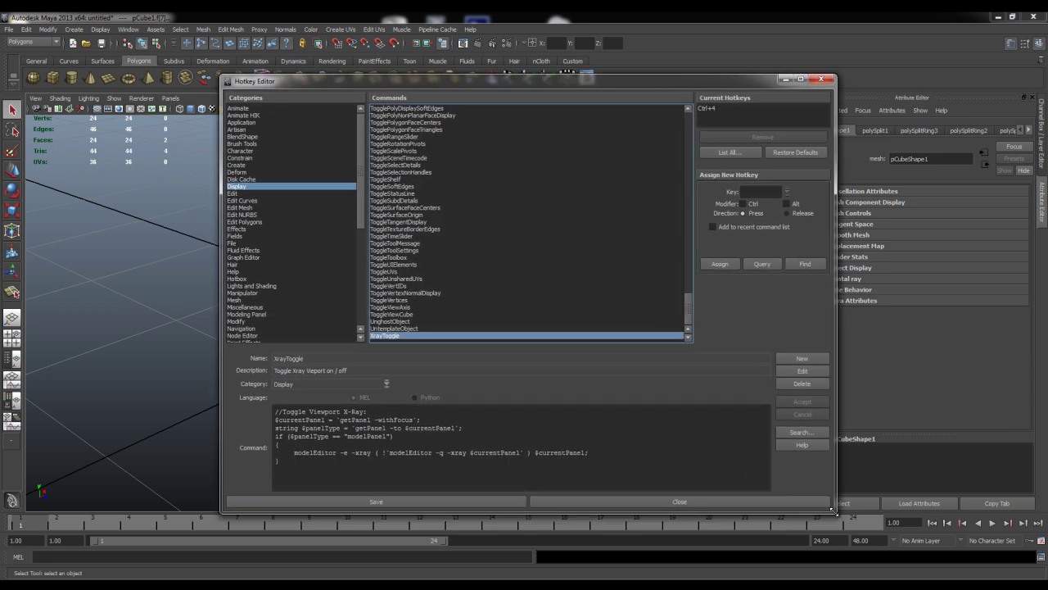
Highlight the complete XrayToggle script in the Hotkey Editor to review it, then clear the highlight.
left_click_drag(575, 482, 221, 407)
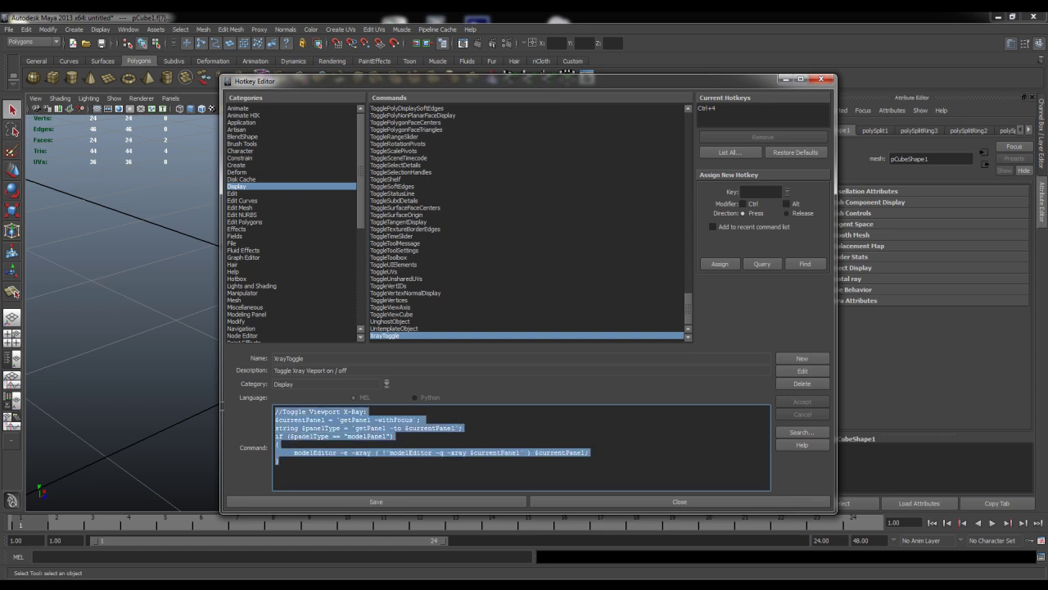
left_click(565, 449)
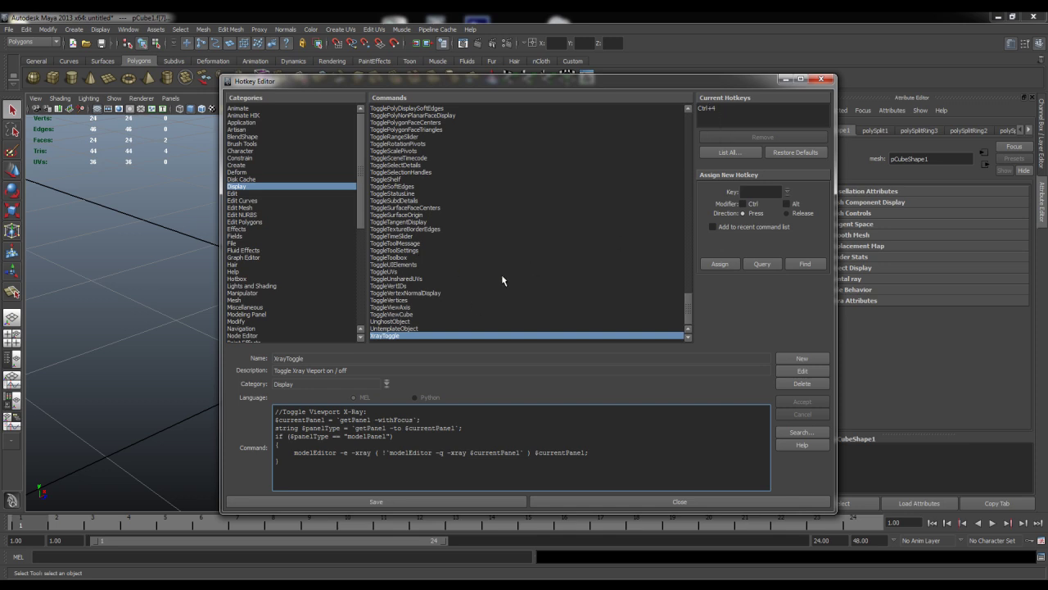
left_click_drag(690, 305, 690, 308)
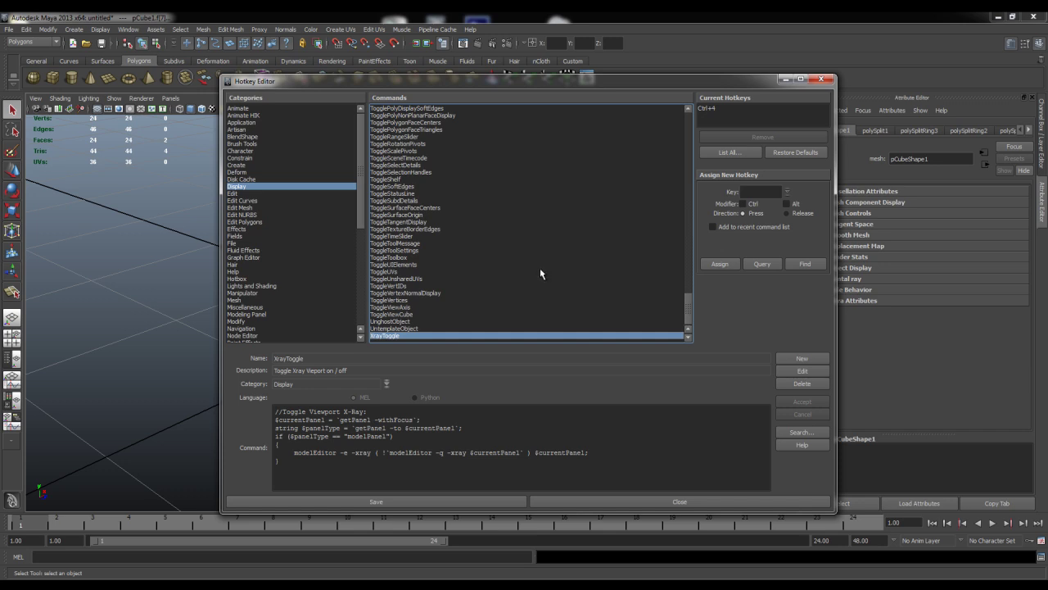
Find the IsolateSelect command in the Display category, review its full script, and close the Hotkey Editor.
left_click(401, 250)
key("i")
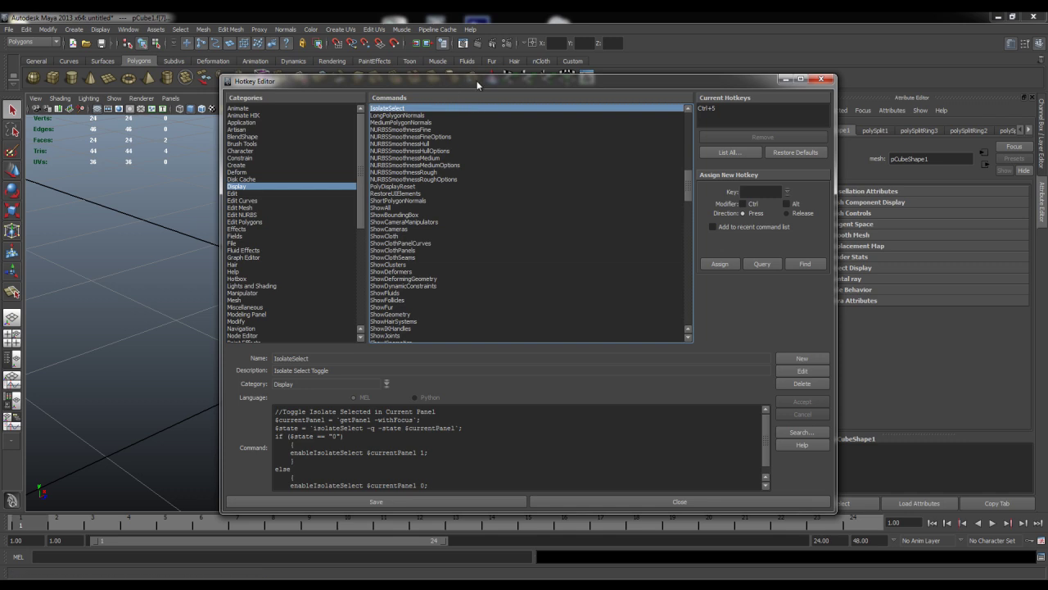
left_click_drag(477, 80, 477, 58)
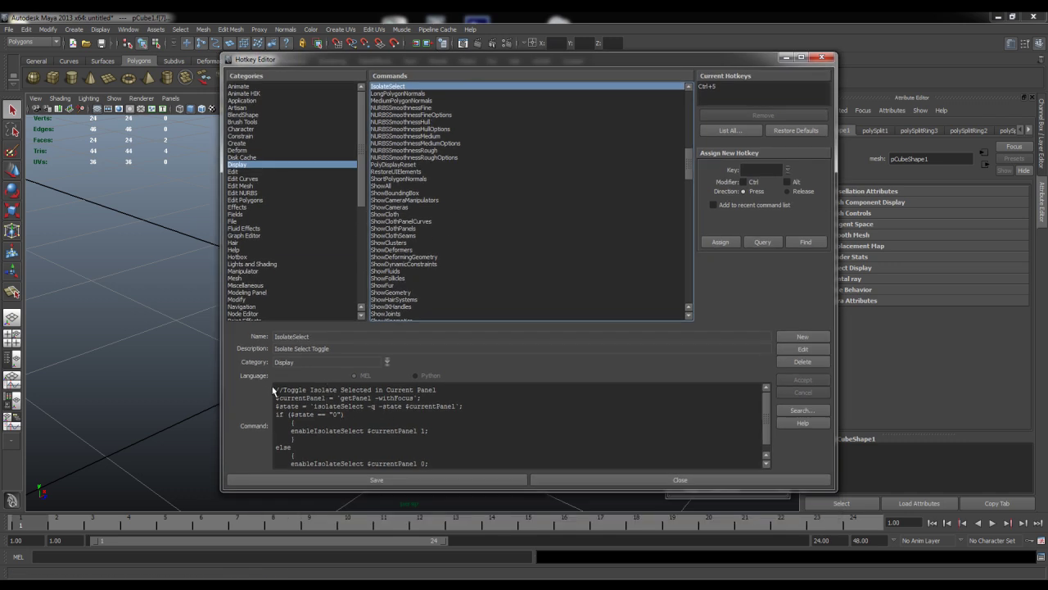
left_click_drag(277, 389, 510, 437)
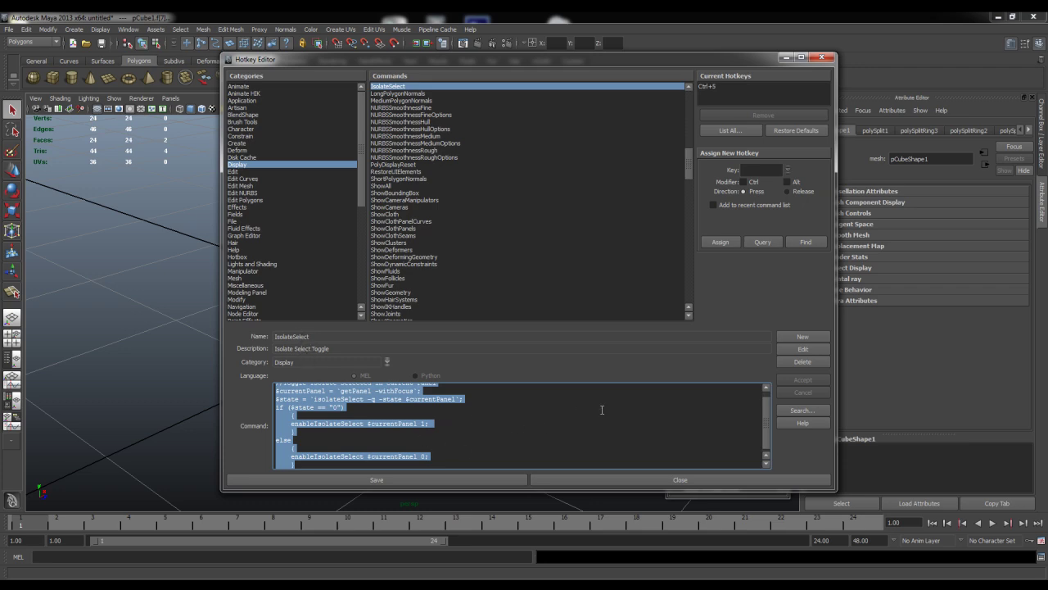
scroll(497, 434, "up", 1)
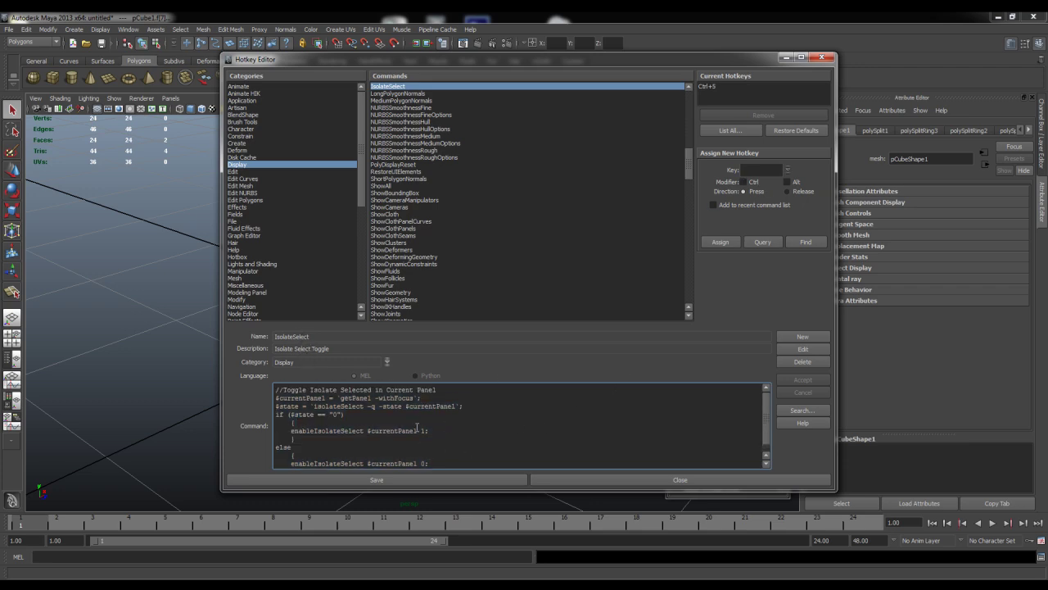
left_click(620, 483)
Select the whole cube in object mode and toggle its X-ray display on and back off.
right_click_drag(422, 289, 515, 266)
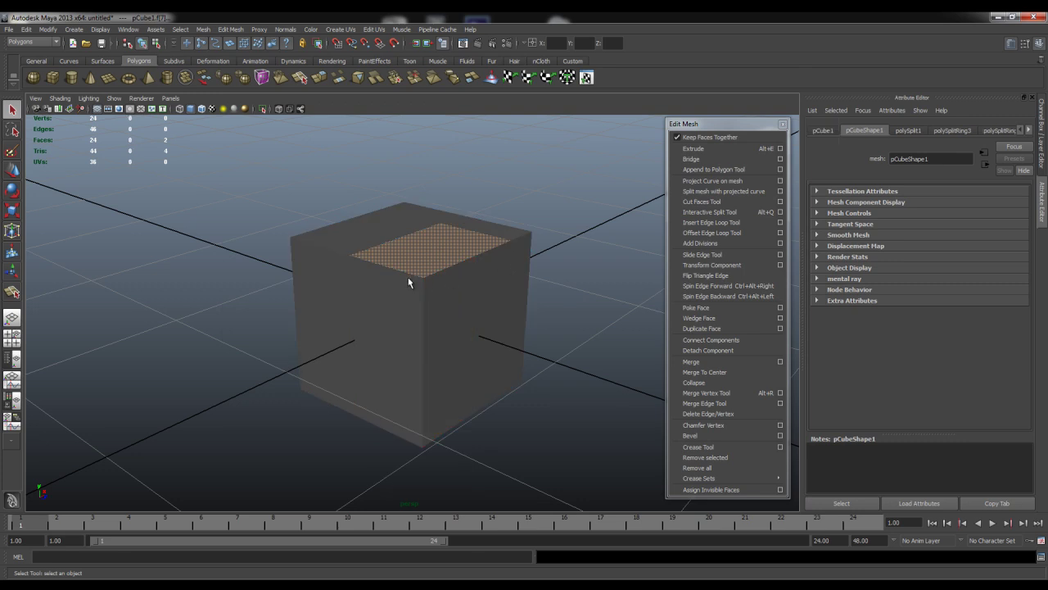
left_click(409, 283)
key("4")
key("5")
In face selection mode, select the cube's front-corner top face and the adjoining side face, and toggle their isolation on and off.
right_click_drag(430, 267, 439, 297)
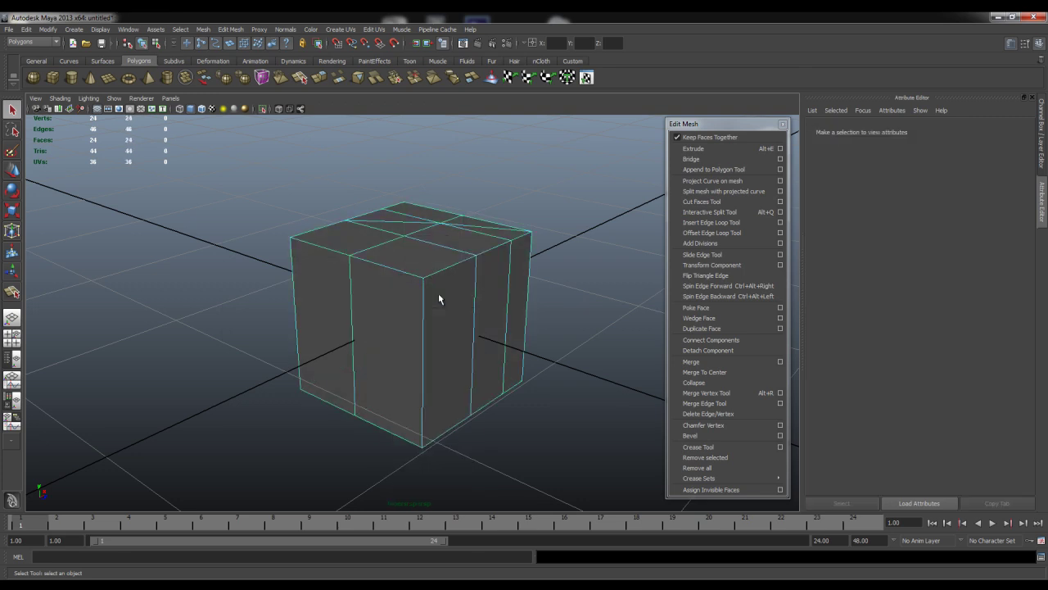
left_click(439, 298)
left_click(429, 263, "shift")
key("ctrl+1")
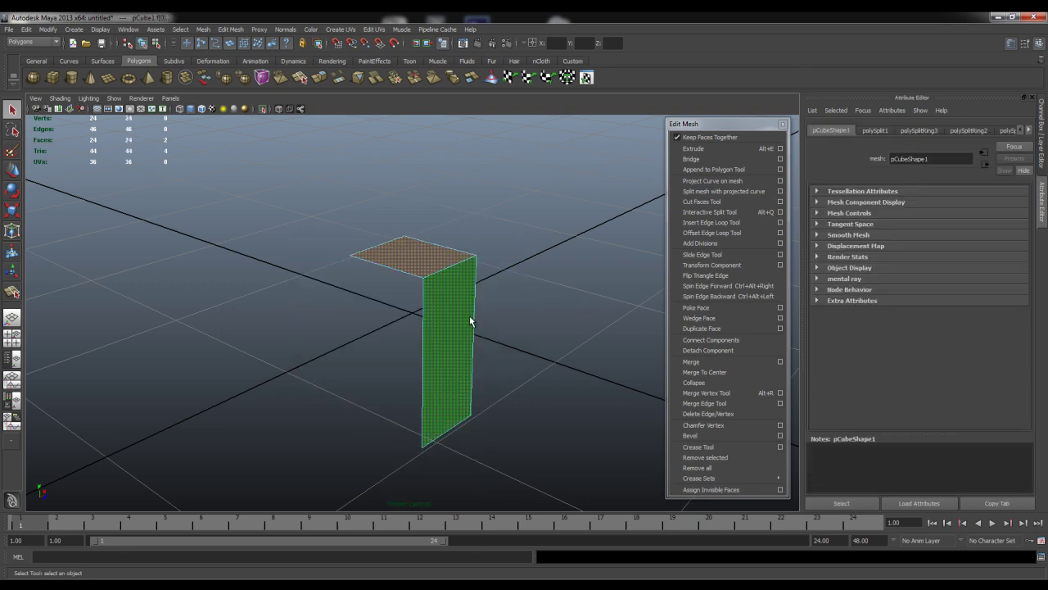
key("ctrl+1")
Return the cube to object mode, toggle X-ray display on and off, and deselect the cube.
right_click_drag(471, 319, 438, 304)
key("4")
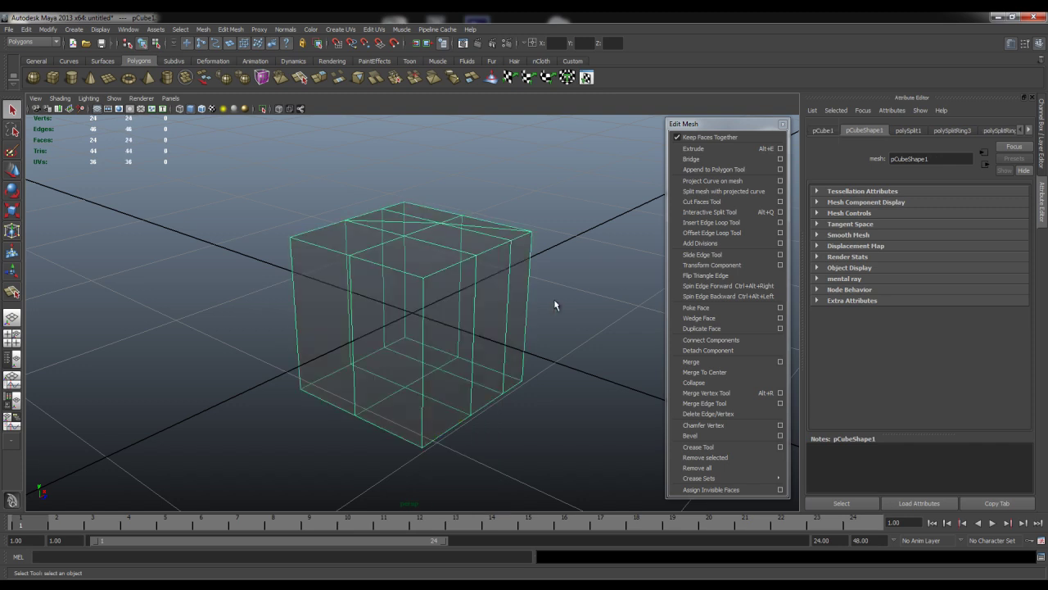
key("5")
left_click(589, 297)
left_click_drag(484, 287, 484, 304, "alt")
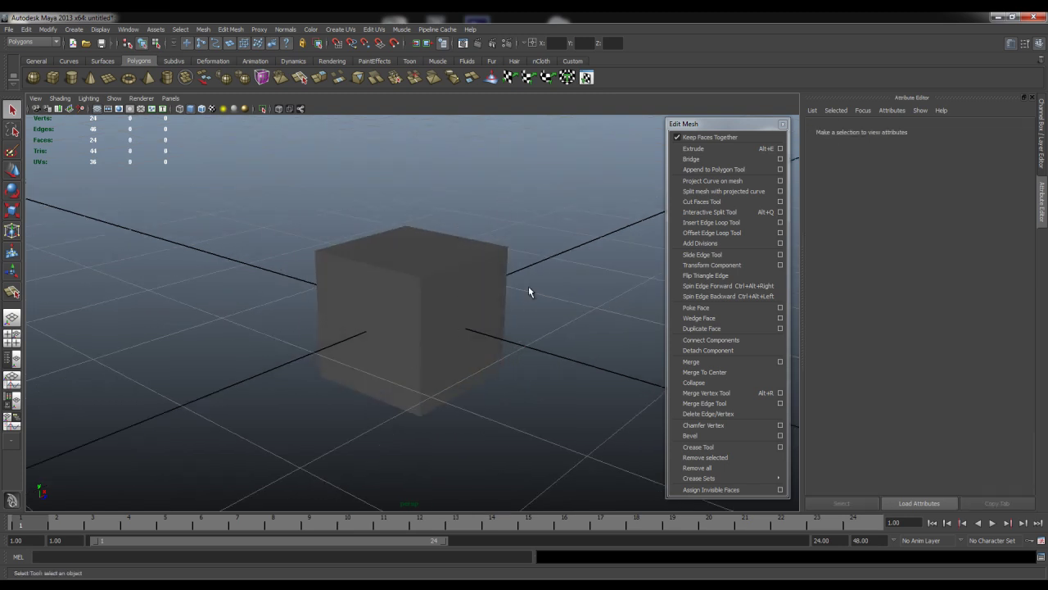
left_click_drag(546, 305, 549, 308, "alt")
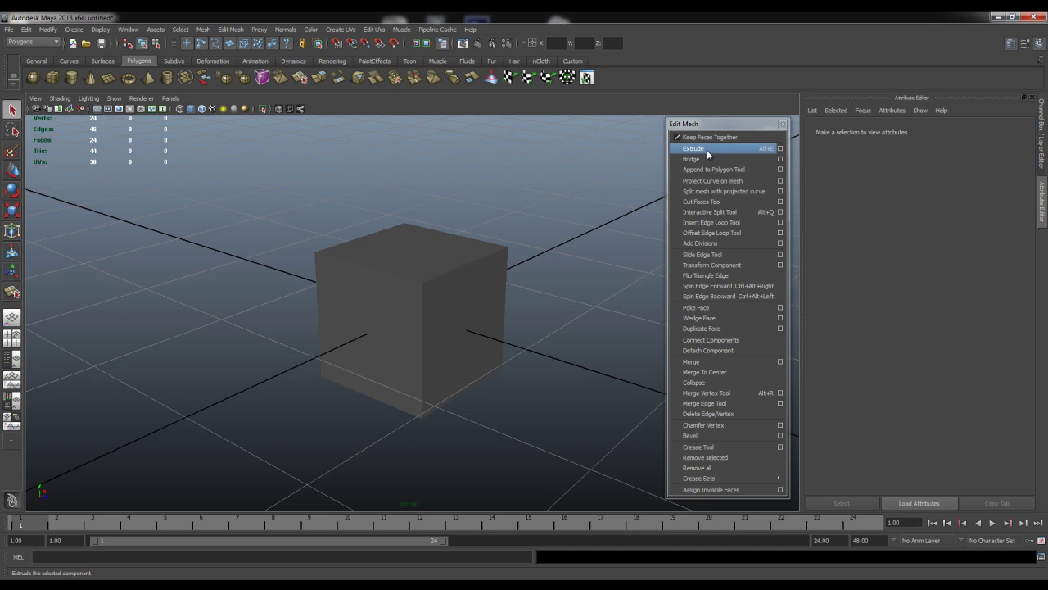
right_click_drag(342, 257, 471, 259, "alt")
left_click_drag(472, 260, 466, 271, "alt")
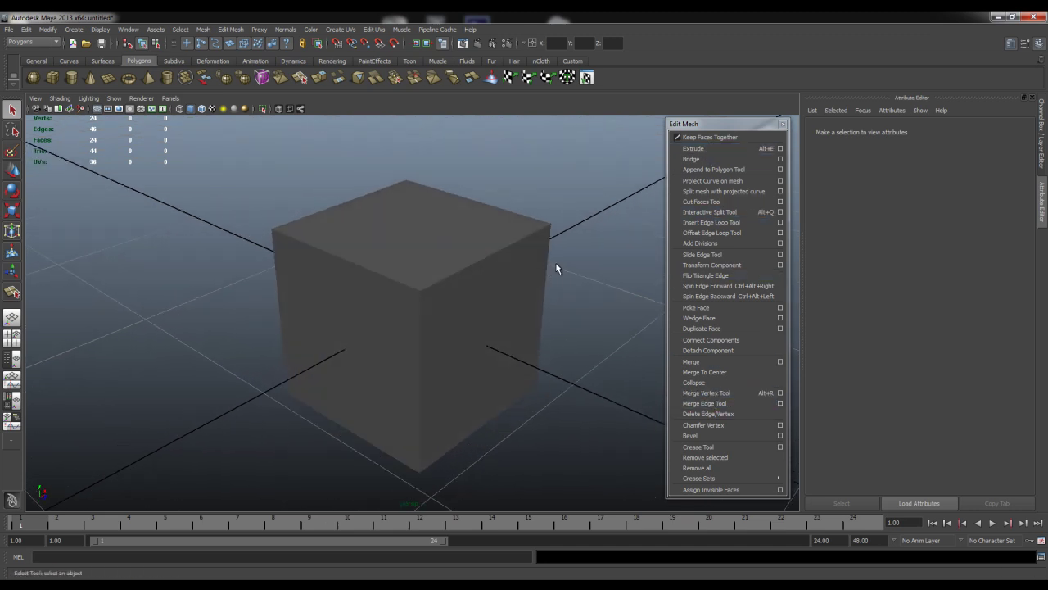